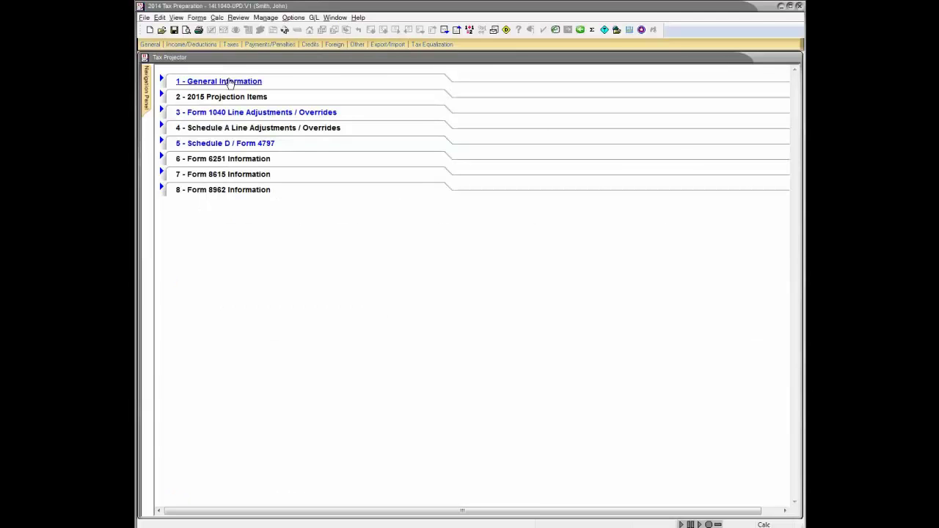
- Review the General Information projection settings, then go to Form 1040 Line Adjustments / Overrides
click(224, 82)
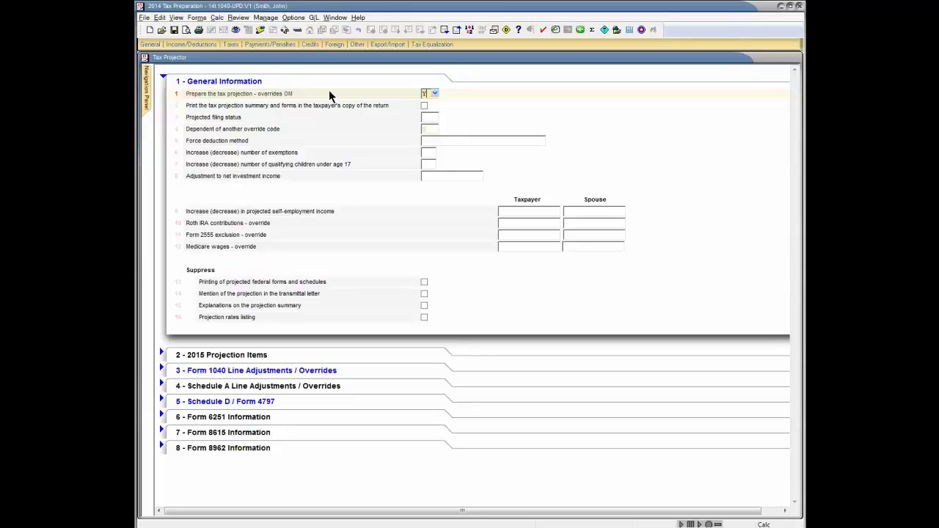
click(258, 86)
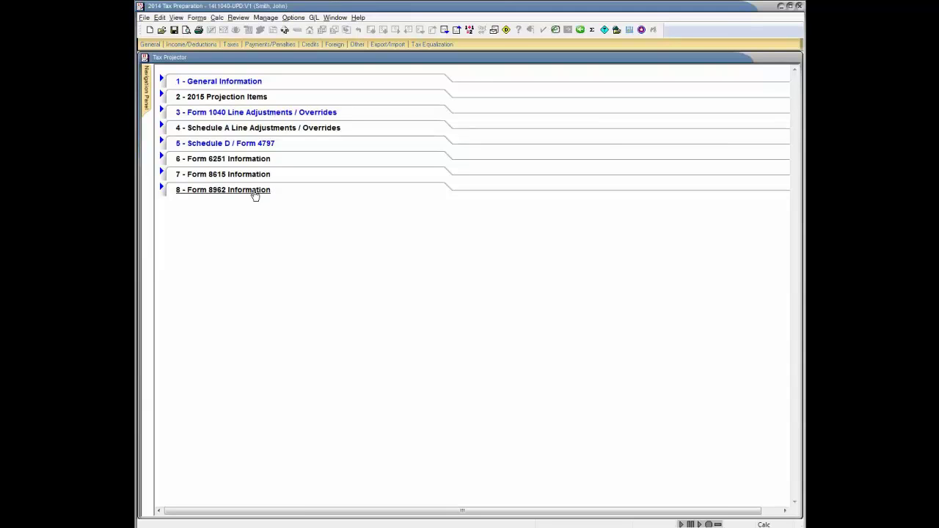
click(322, 116)
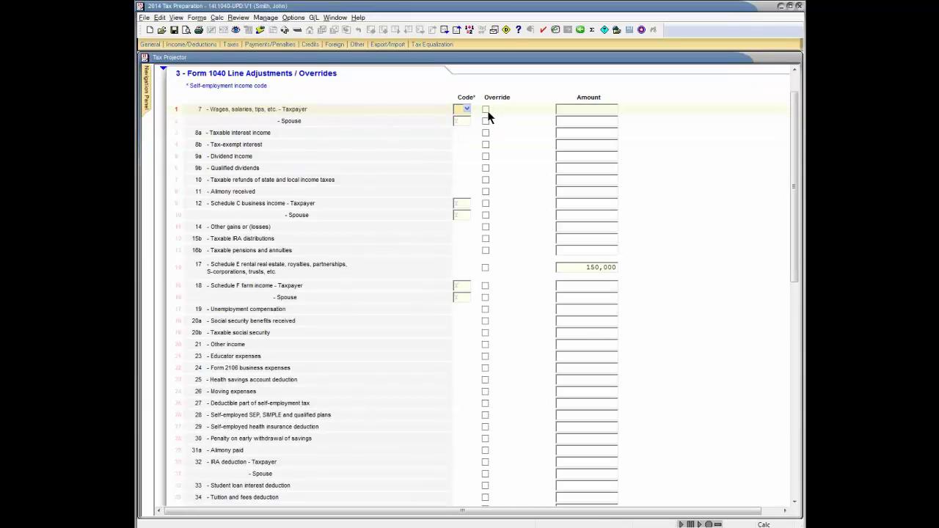
- Keep line 17's 150,000 Schedule E amount as an adjustment, not an override
click(573, 115)
click(486, 268)
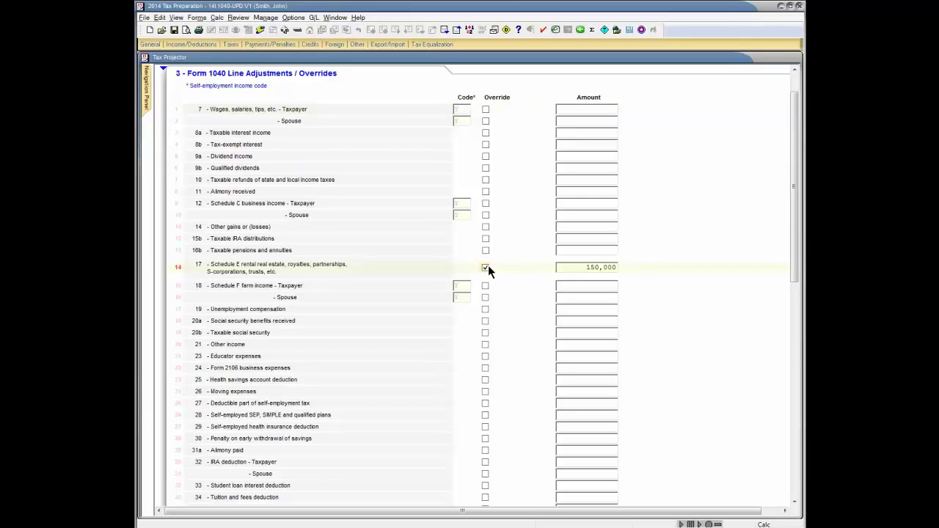
click(603, 267)
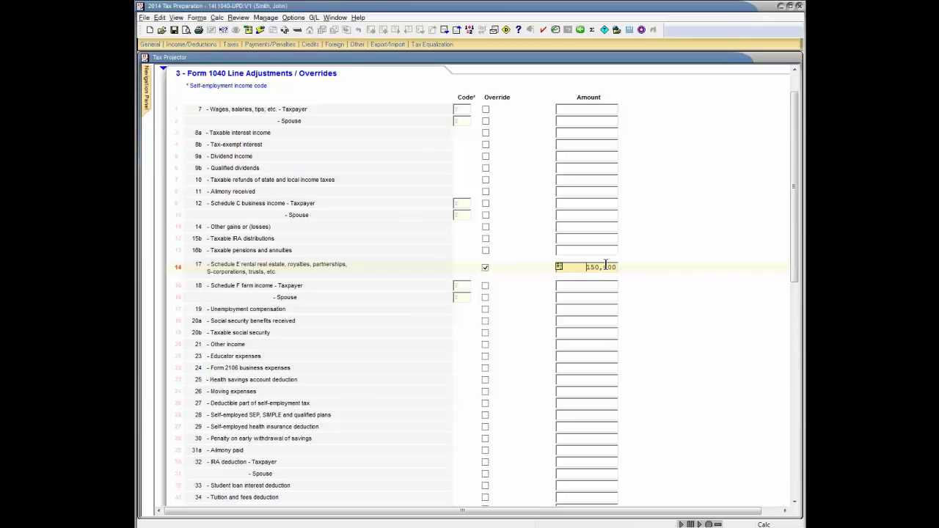
click(485, 268)
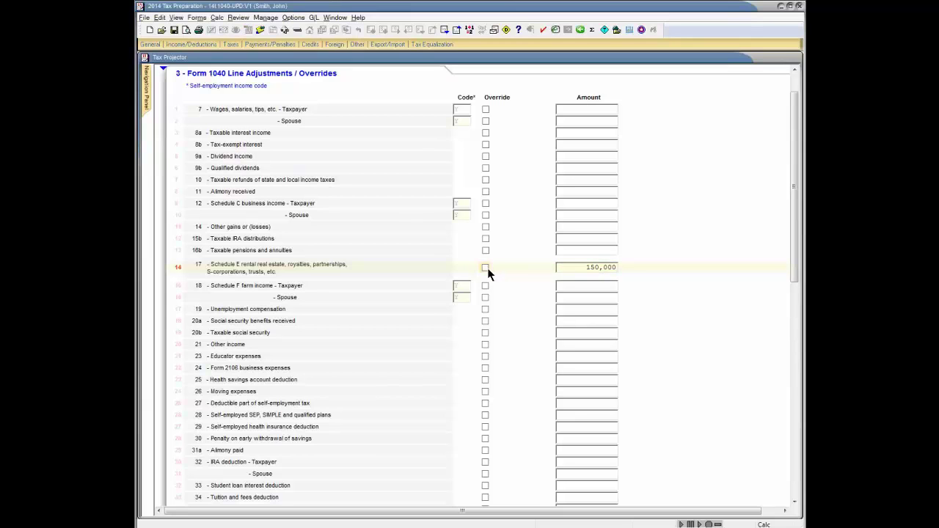
click(607, 267)
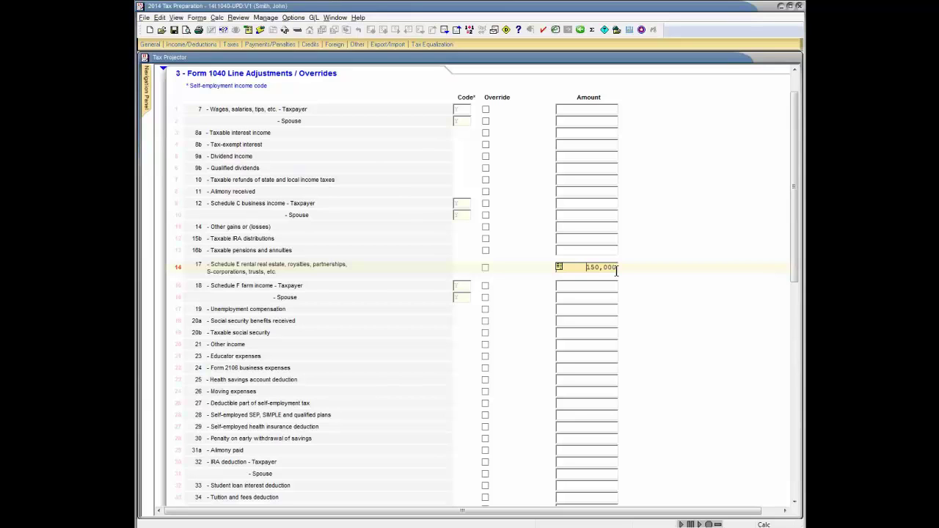
click(312, 80)
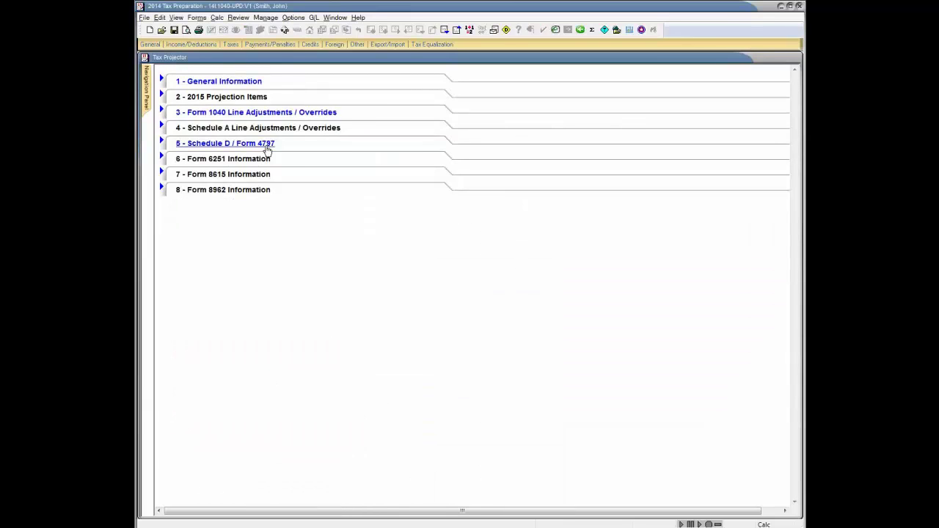
- Leave No capital gains or losses checked in the Schedule D / Form 4797 section
click(267, 144)
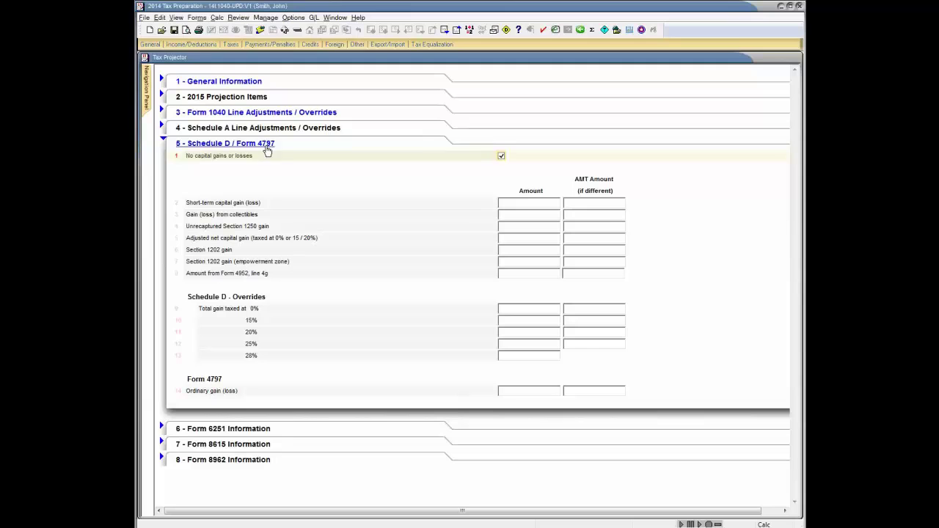
click(501, 157)
click(502, 157)
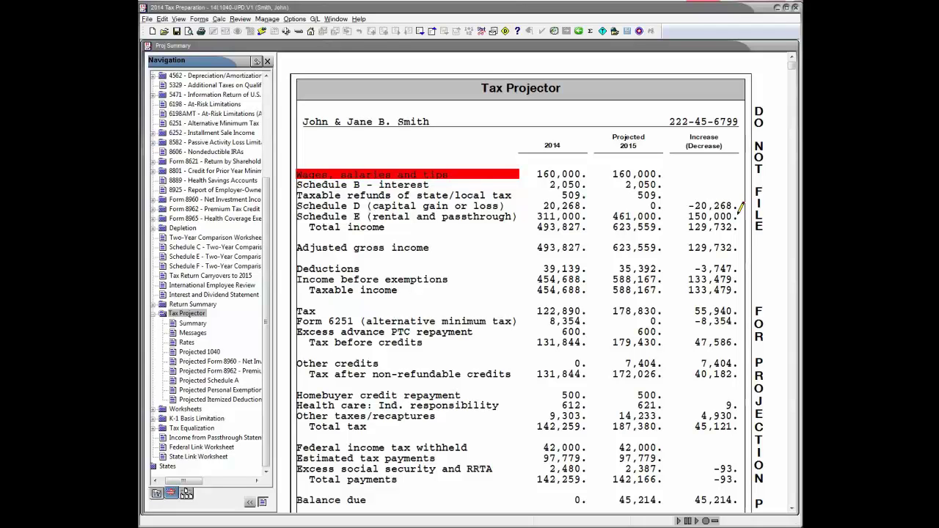
click(421, 33)
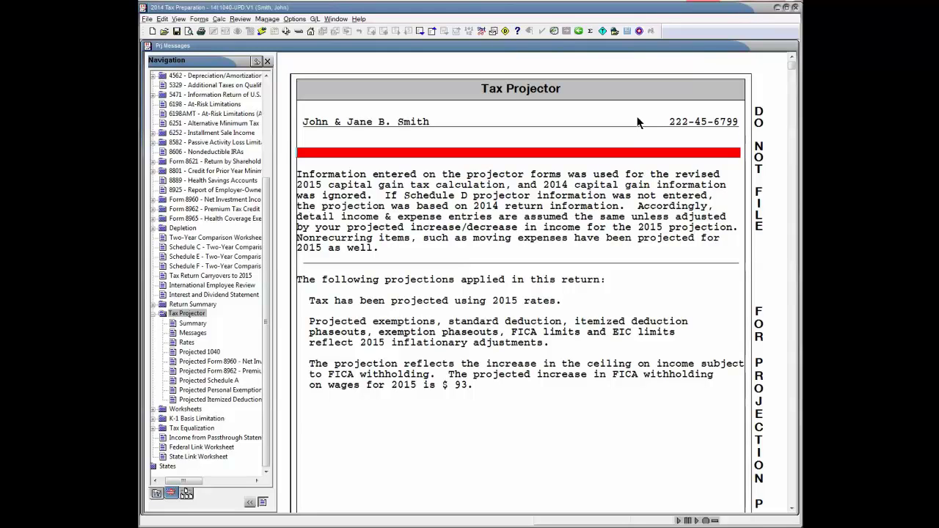
click(420, 32)
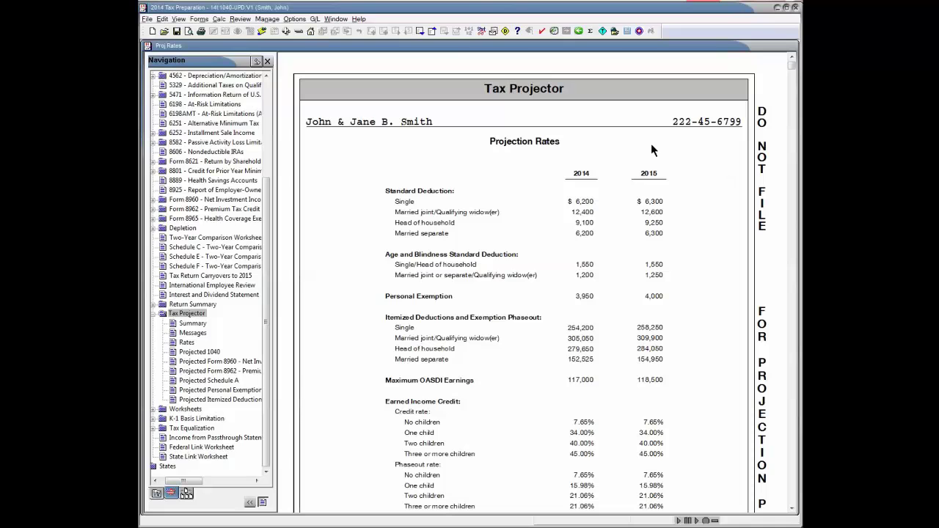
click(423, 30)
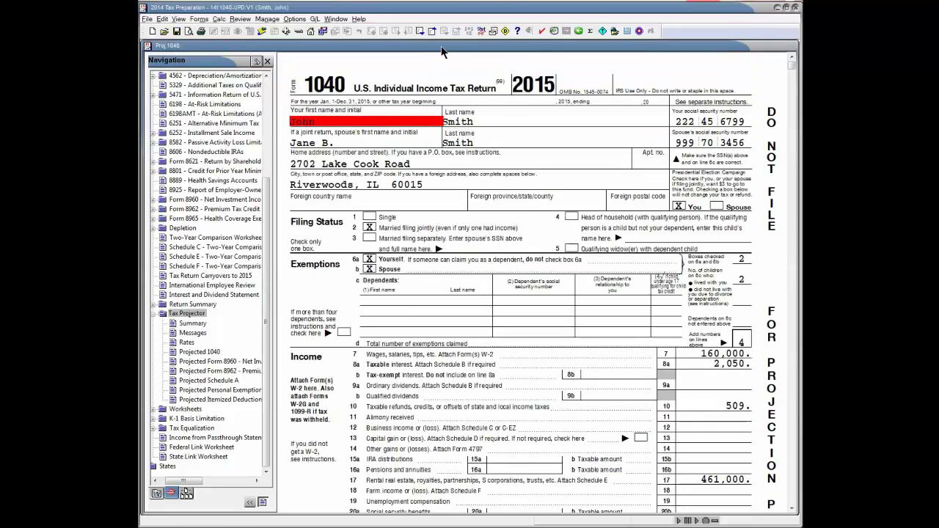
click(423, 30)
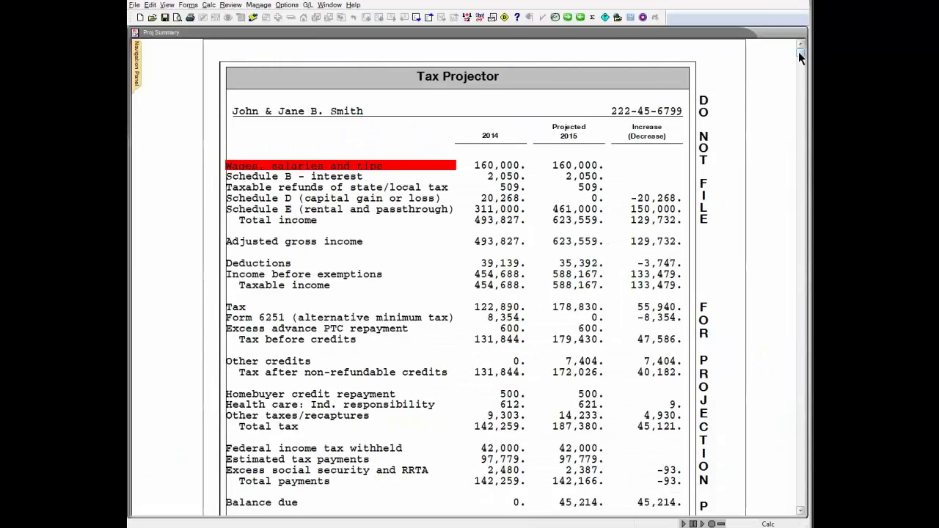
- Verify line 65's 45,214 estimated payments on the Form 1040 Line Adjustments page
scroll(798, 51, down, 3)
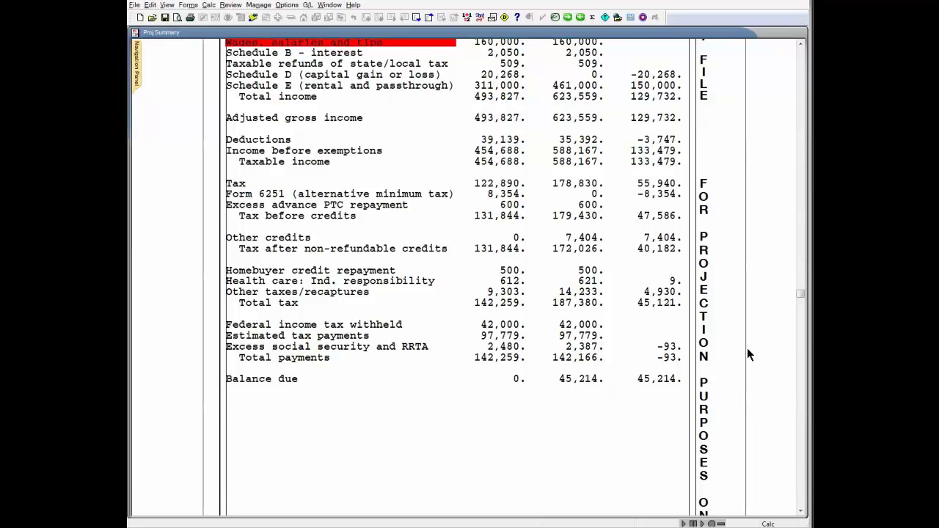
drag(800, 294, 792, 42)
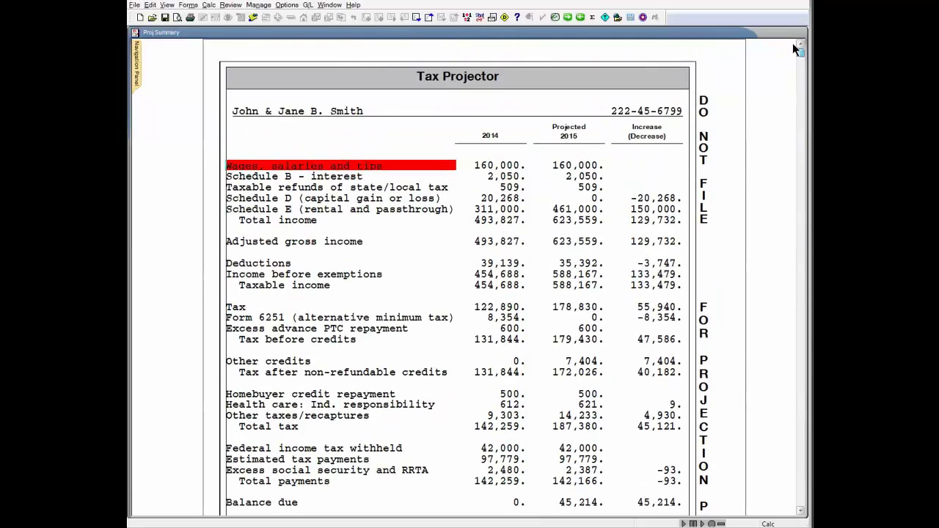
click(568, 17)
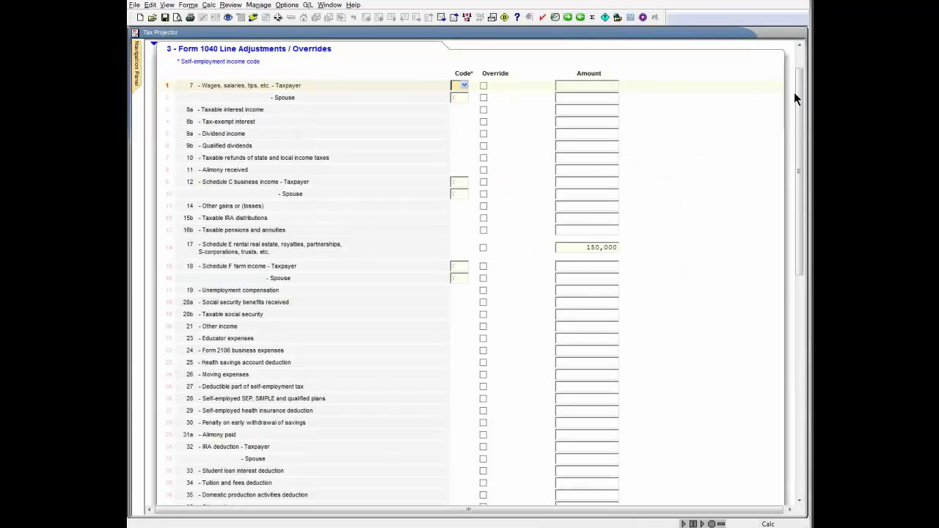
drag(800, 102, 745, 309)
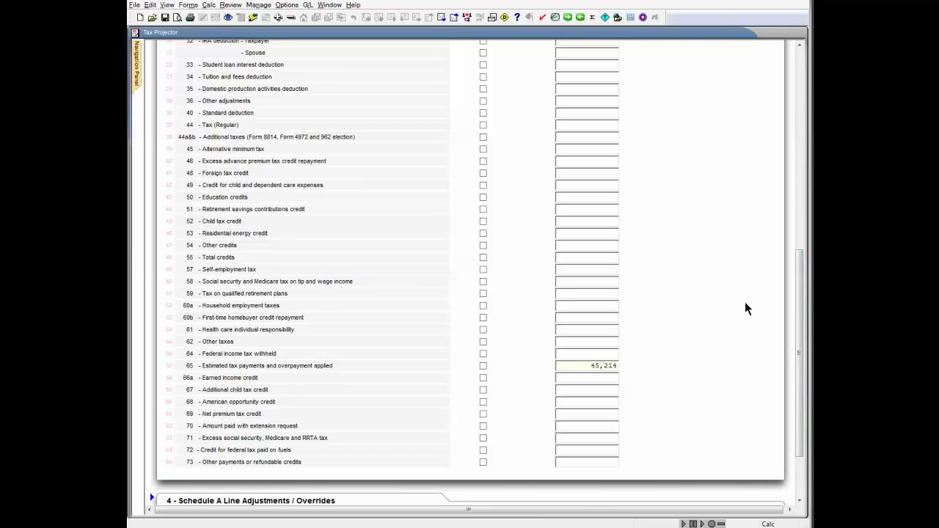
click(617, 366)
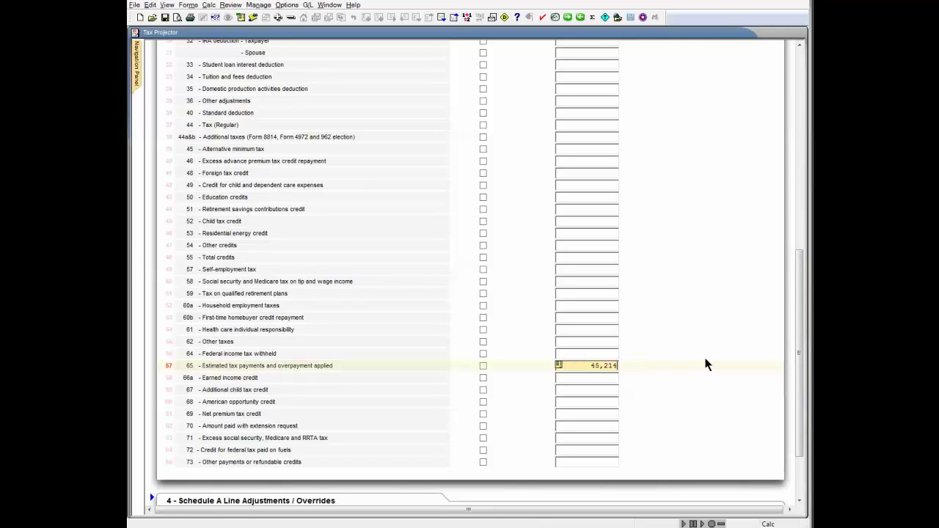
scroll(800, 349, up, 2)
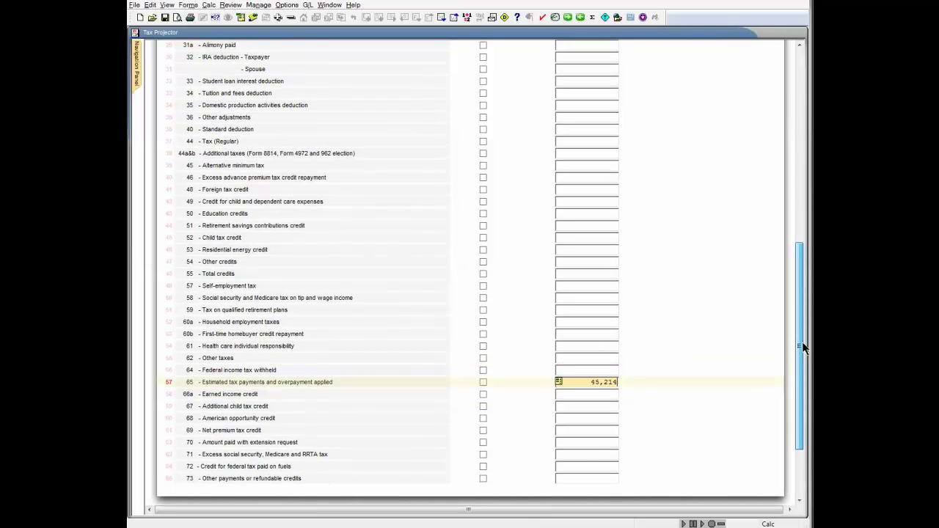
click(568, 18)
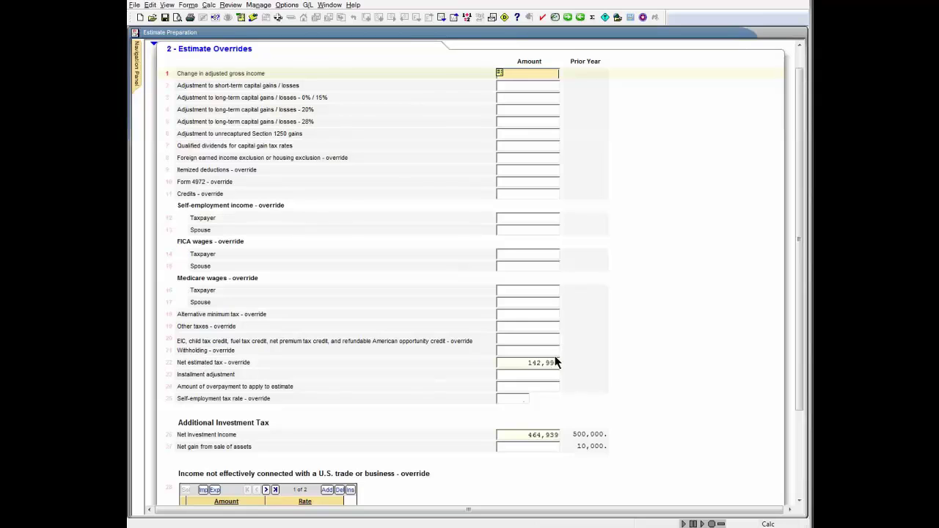
- Recalculate the return using the 142,993 net estimated tax override
click(554, 365)
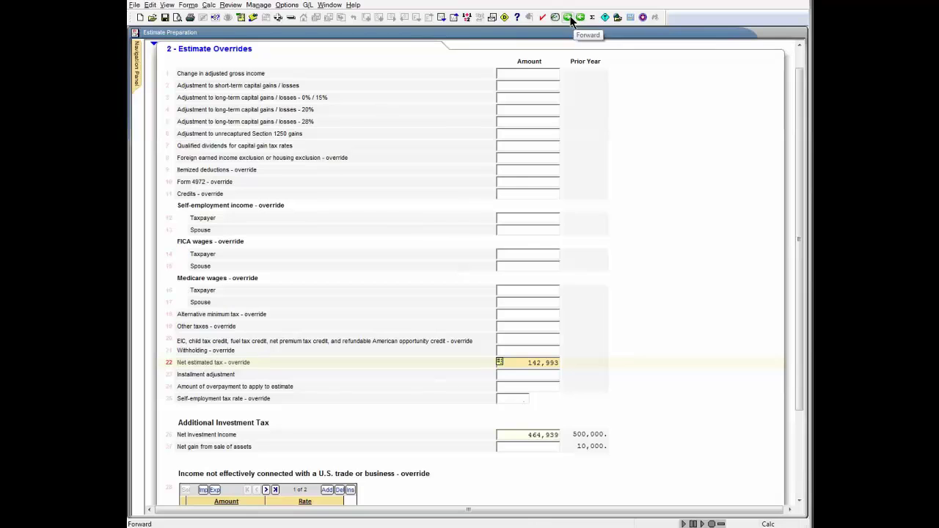
click(470, 16)
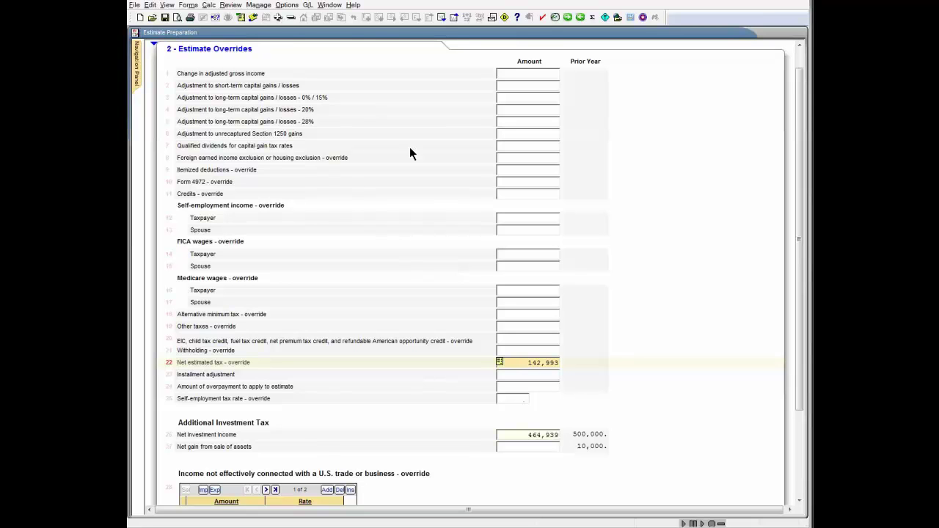
click(566, 19)
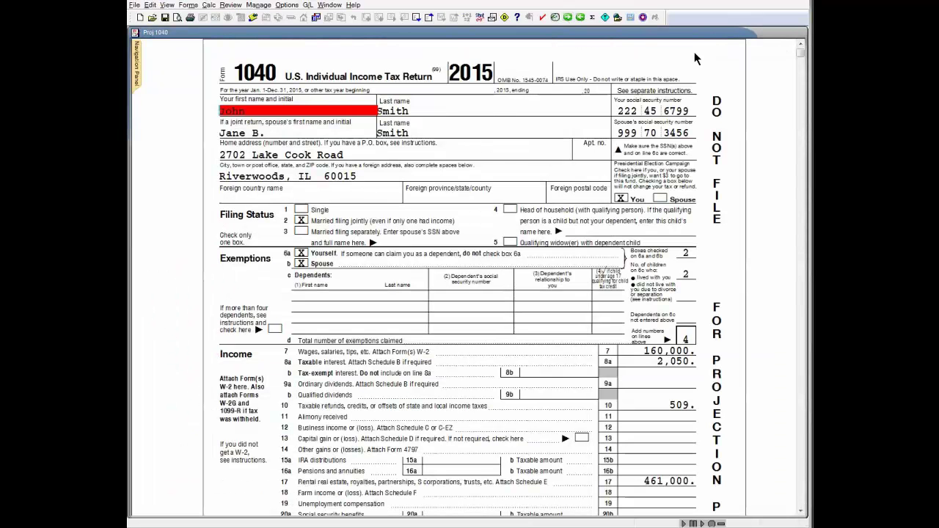
- Check Form 1040-ES line 16a's 142,993 and Payment Voucher 1's 35,749 installment
drag(801, 52, 801, 440)
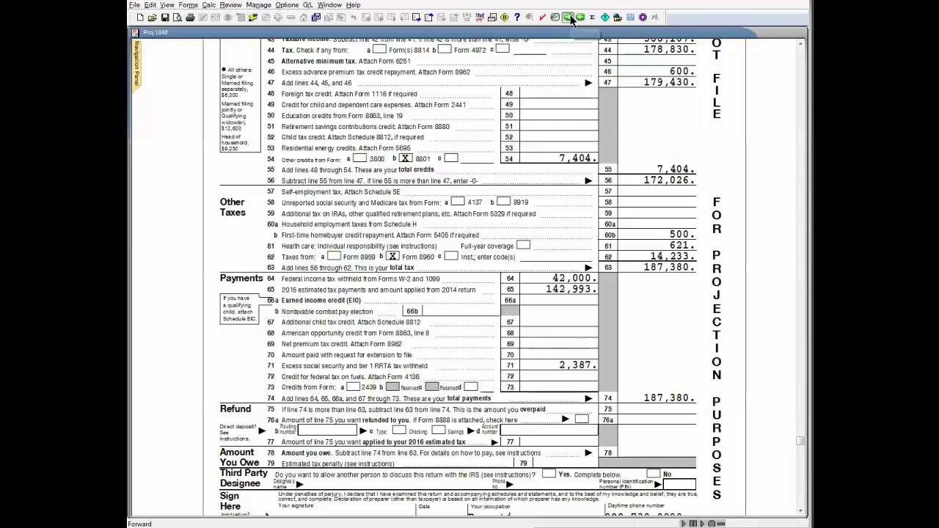
click(570, 17)
drag(799, 53, 810, 117)
click(612, 71)
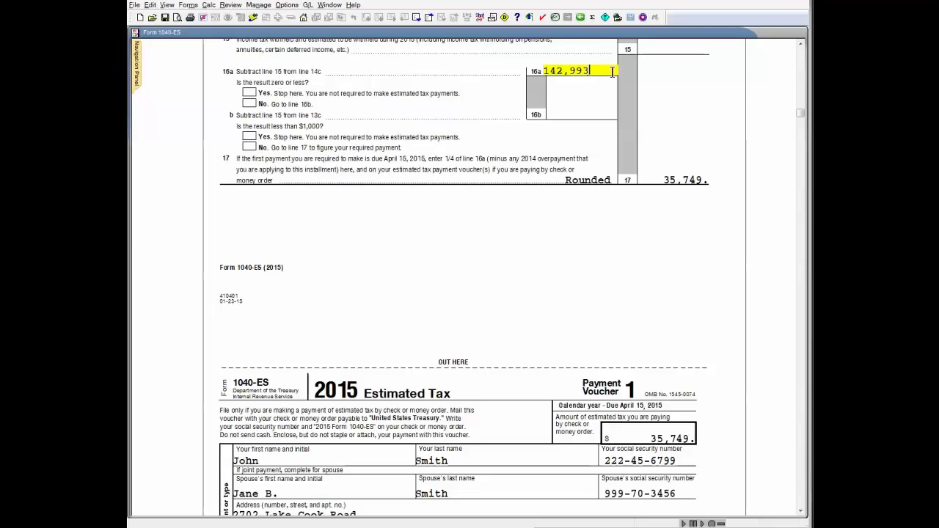
drag(799, 111, 774, 454)
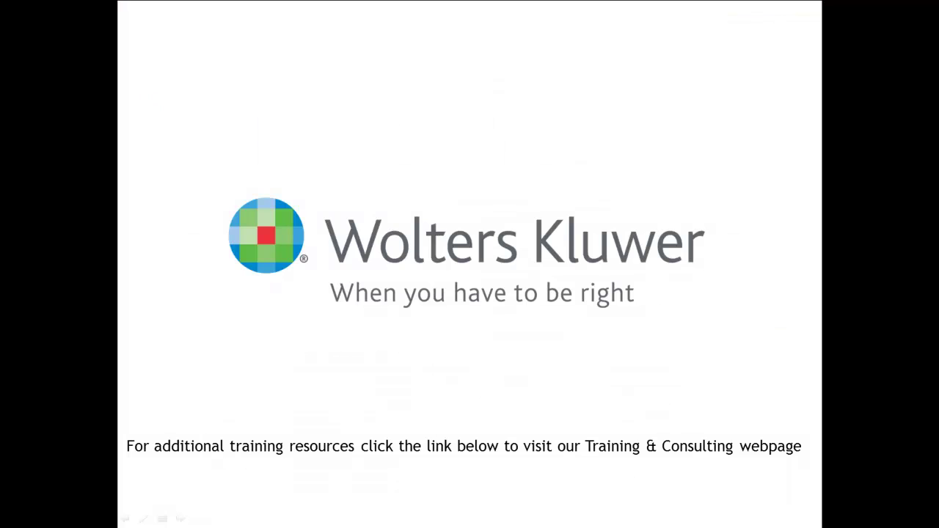